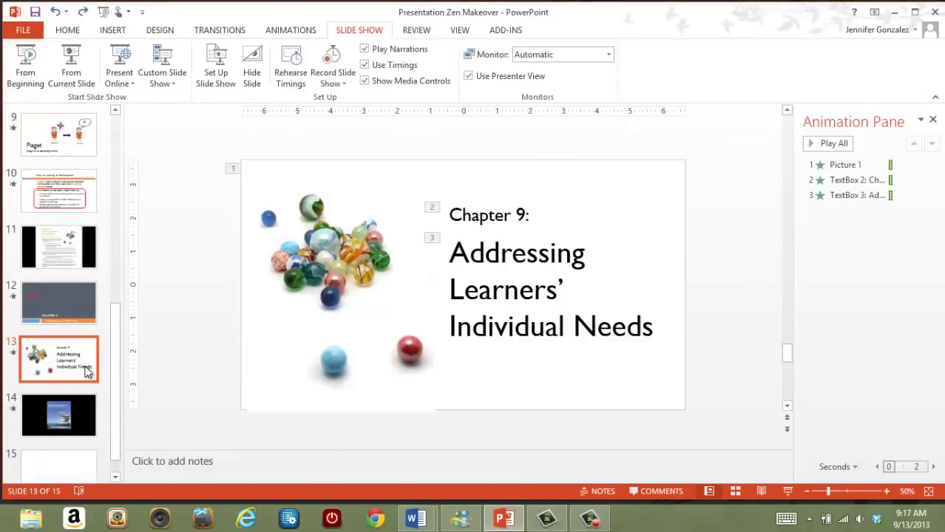
Add a blank slide 14 and place the cheering-audience photo from Downloads on its left.
left_click(69, 33)
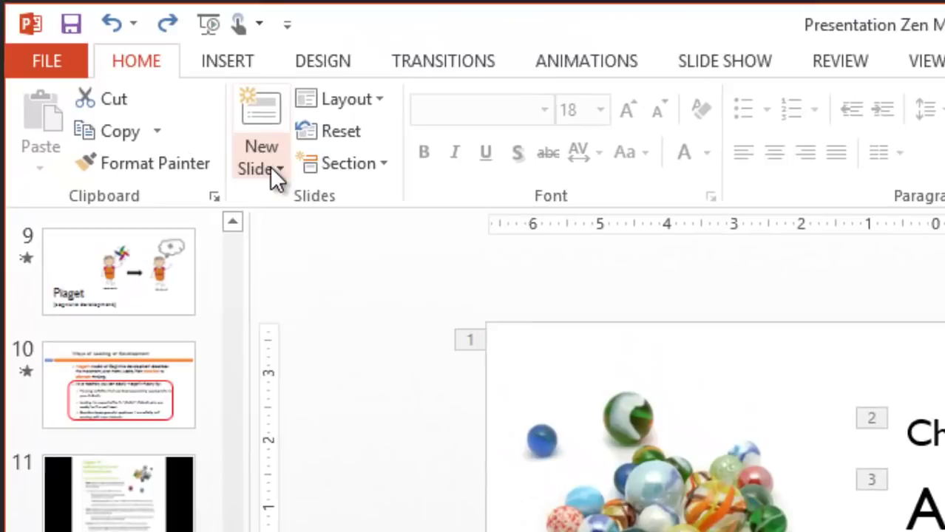
left_click(248, 161)
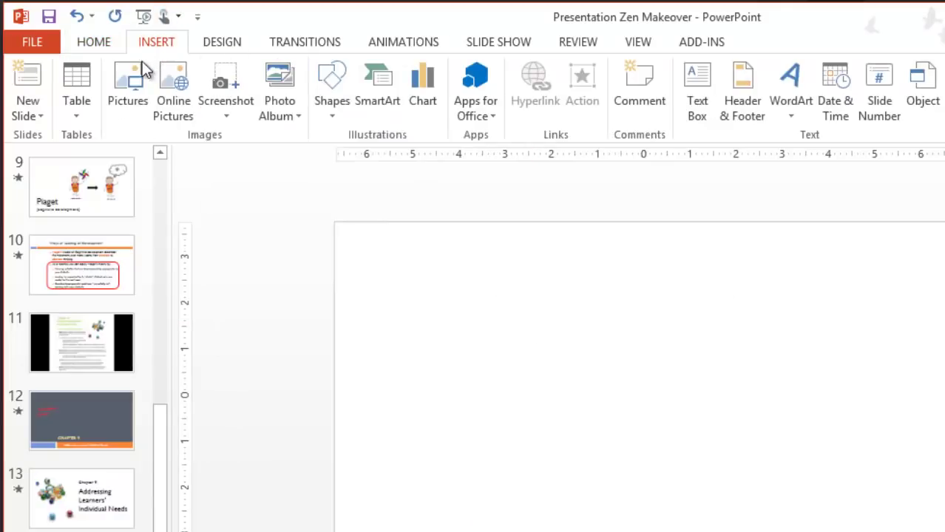
left_click(126, 81)
left_click(268, 209)
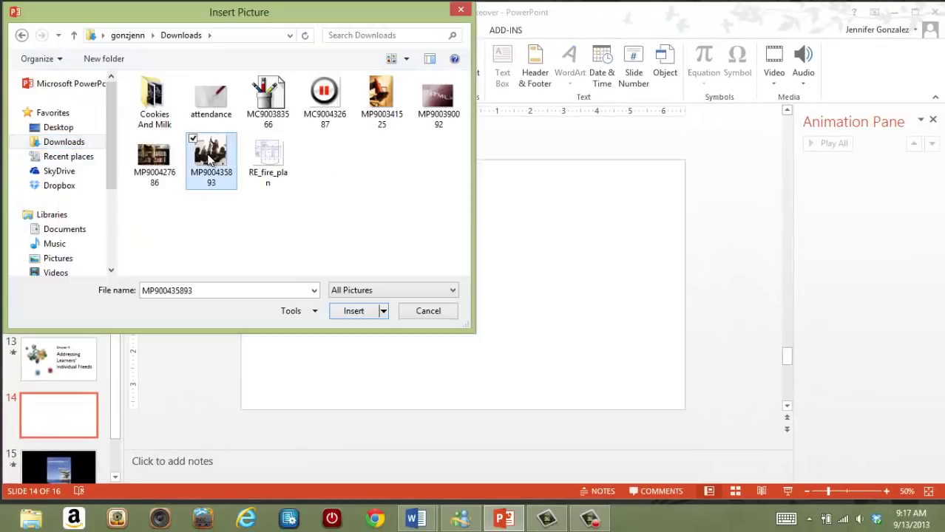
double_click(268, 209)
left_click_drag(443, 238, 380, 240)
left_click(558, 231)
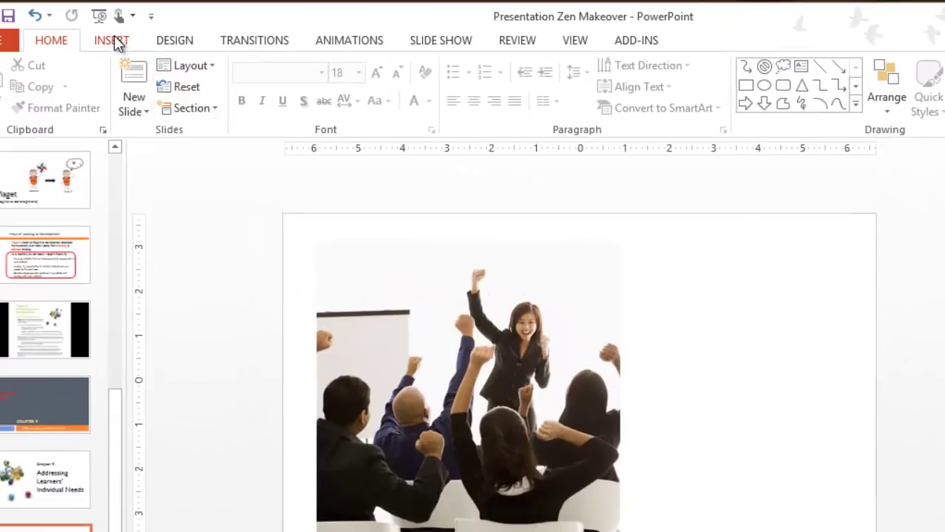
Draw a text box to the right of the photo and type 'Title'.
left_click(113, 41)
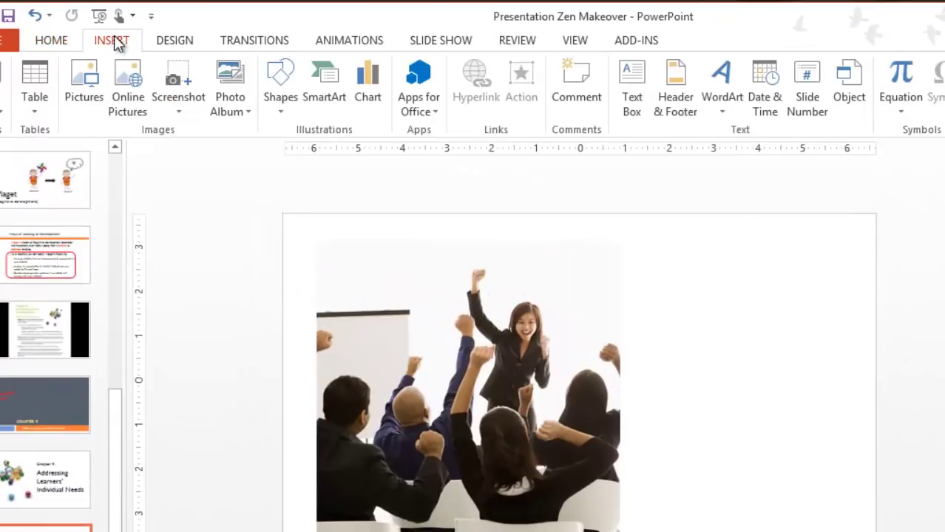
left_click(640, 80)
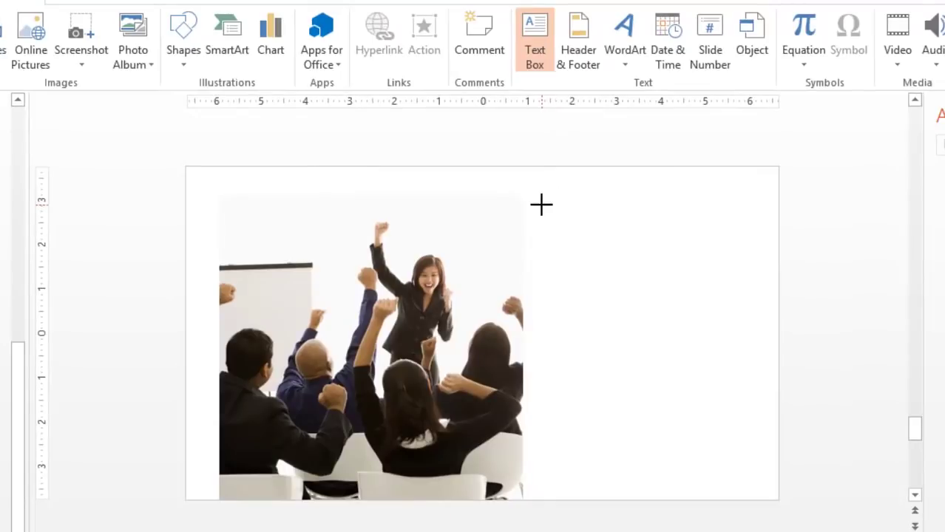
left_click(541, 205)
left_click_drag(541, 205, 760, 271)
type("Title")
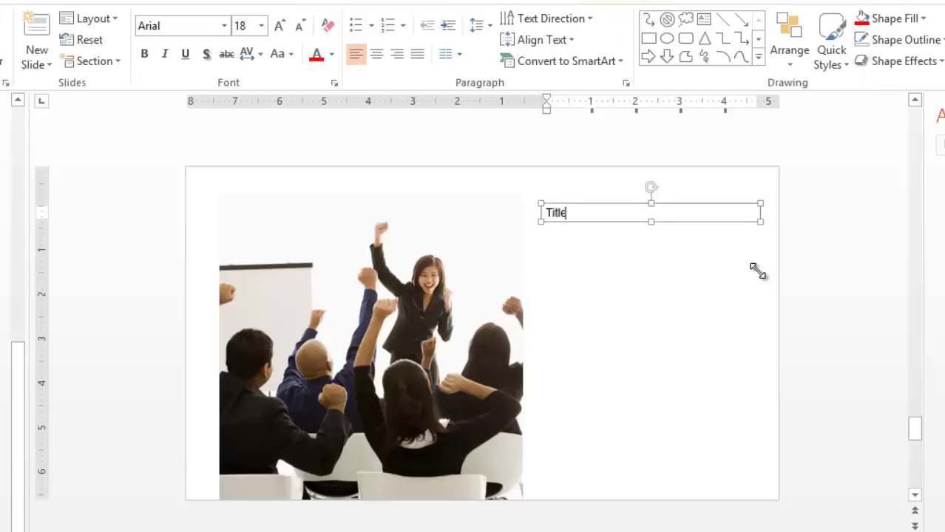
Format 'Title' in Gill Sans MT at 54 pt.
left_click_drag(567, 210, 553, 212)
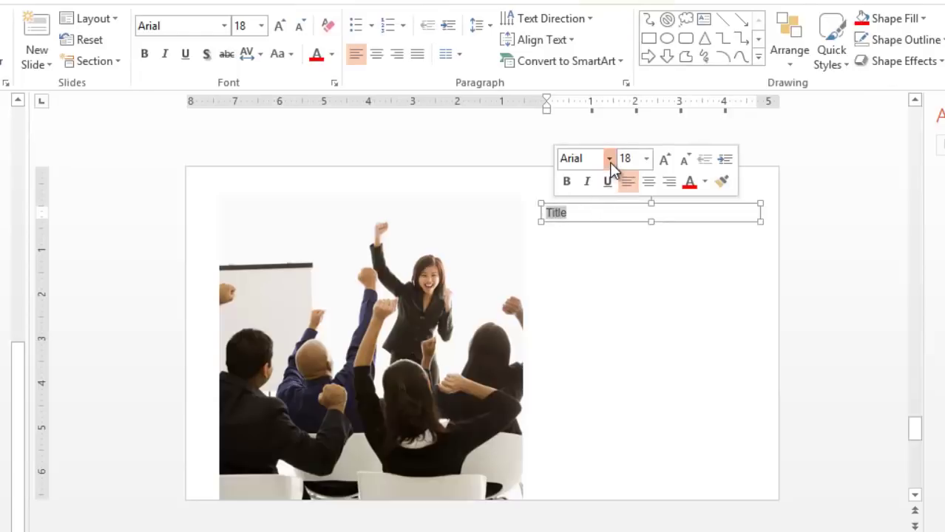
left_click(610, 160)
left_click(613, 232)
left_click(646, 159)
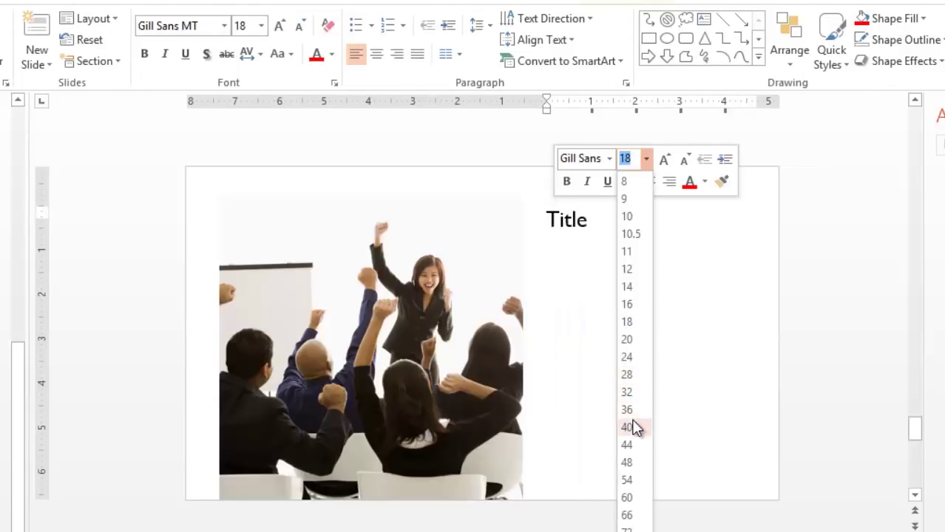
left_click(627, 480)
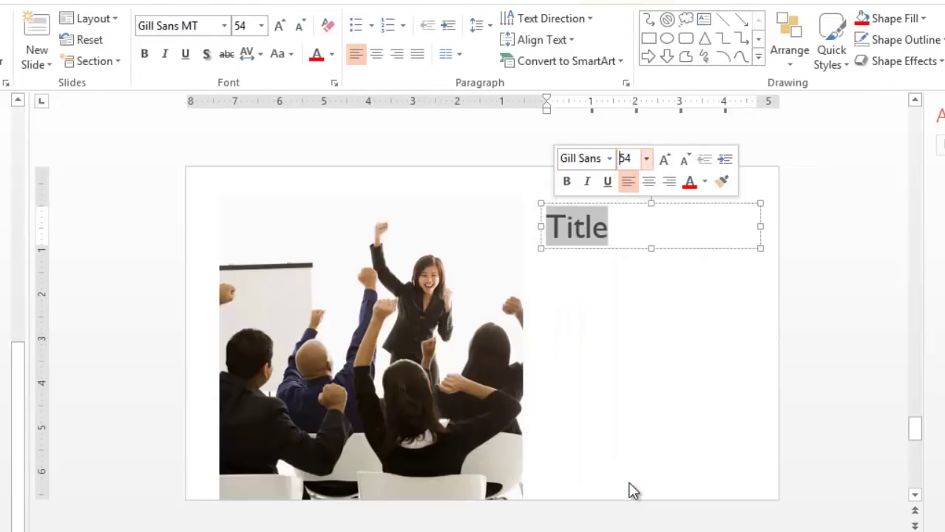
left_click(623, 344)
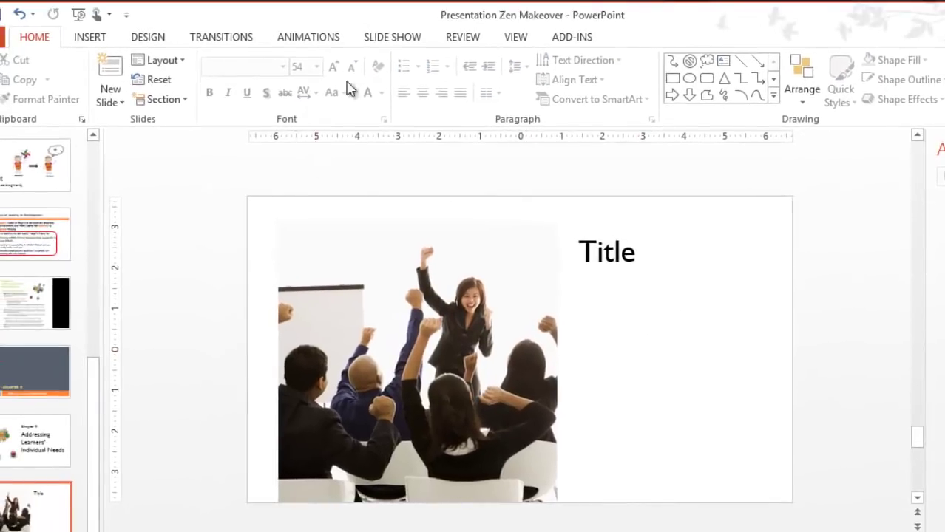
Add a text box below Title with pasted 'More of the Title' at 72 pt.
left_click(93, 37)
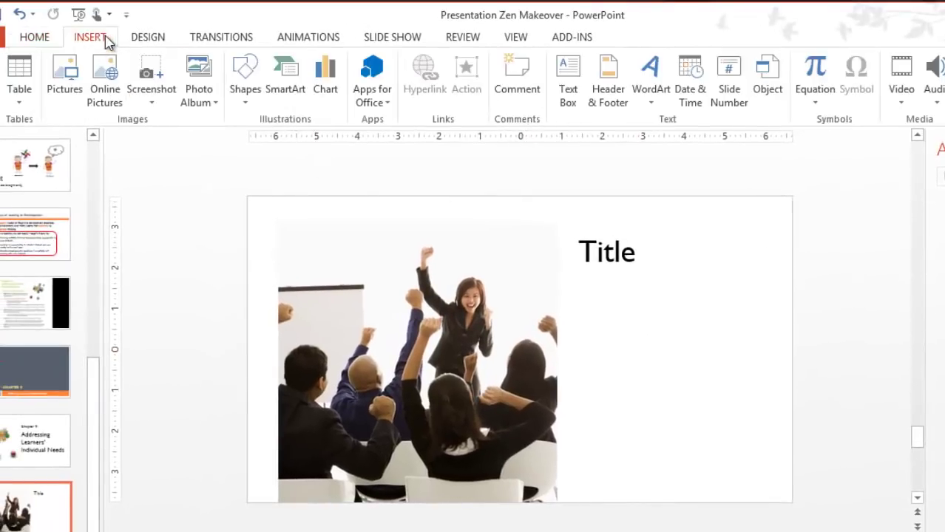
left_click(567, 75)
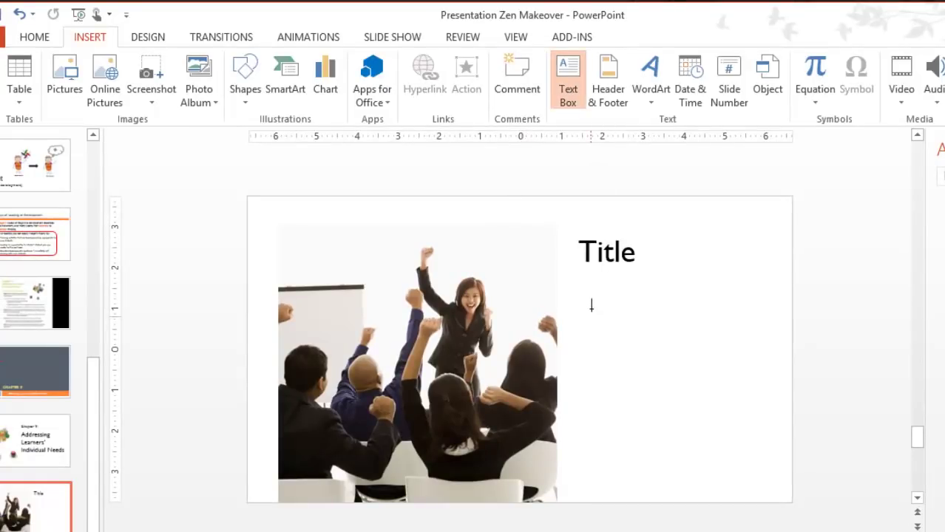
mouse_move(582, 299)
left_mouse_down()
mouse_move(655, 364)
mouse_move(748, 390)
mouse_move(774, 422)
left_mouse_up()
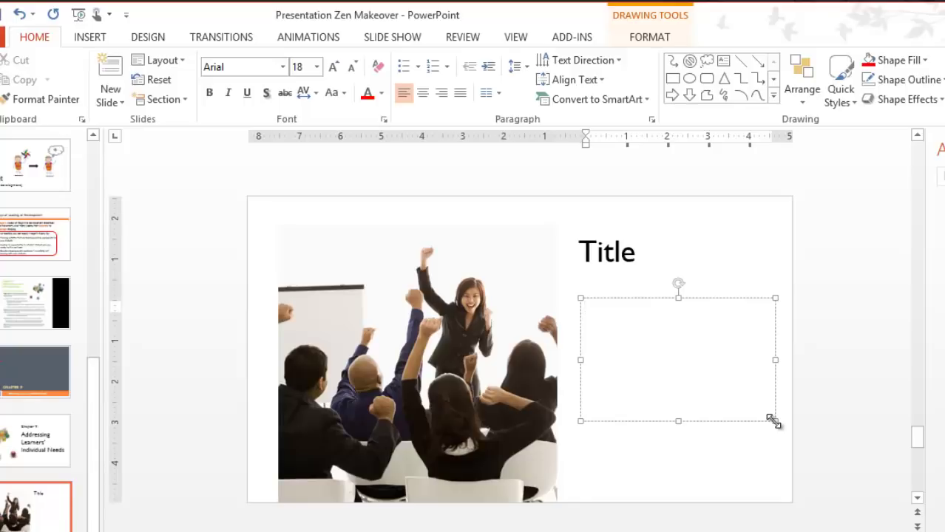
type("More of the Title")
triple_click(641, 310)
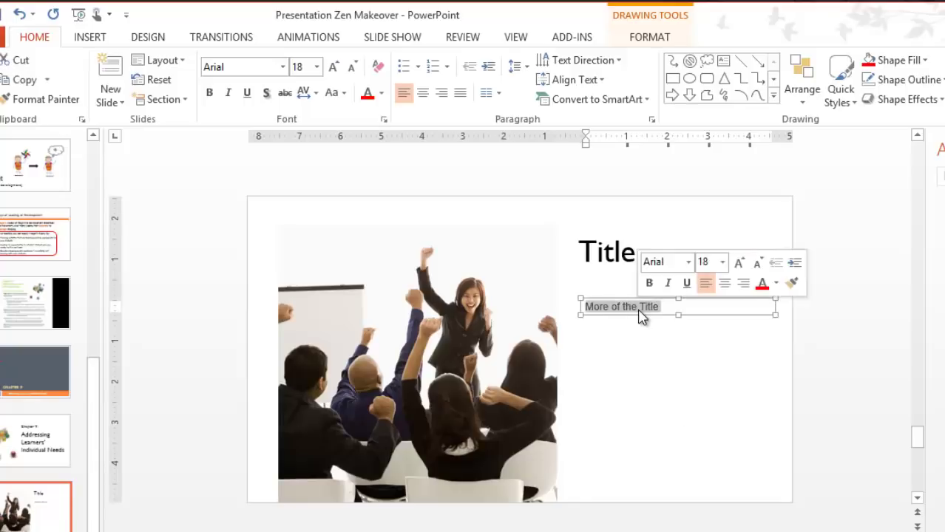
left_click(723, 261)
left_click(729, 510)
left_click(729, 414)
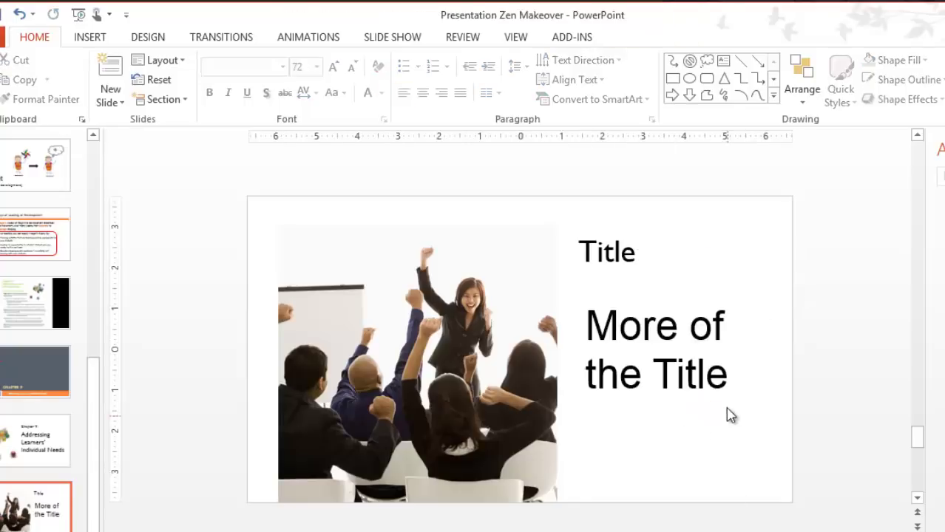
Nudge the Title box down closer to 'More of the Title'.
left_click(611, 253)
left_click_drag(625, 253, 613, 252)
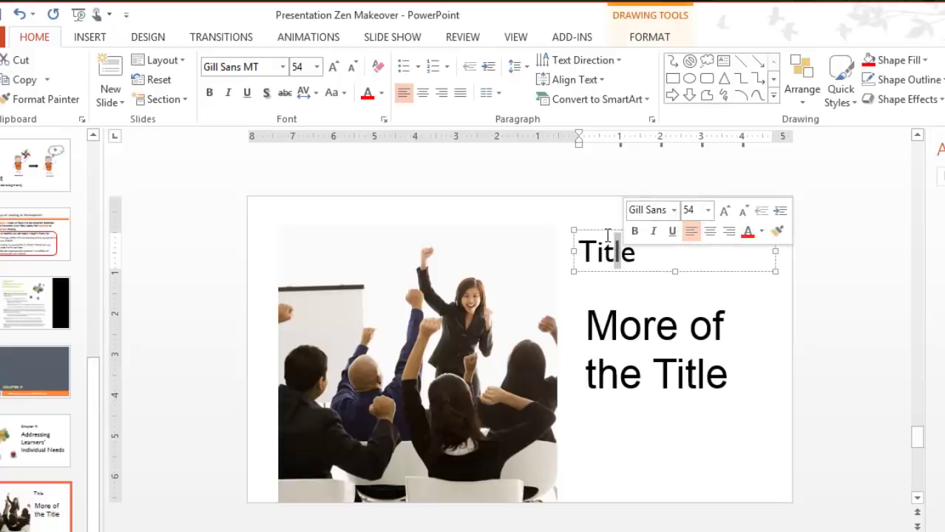
left_click(692, 217)
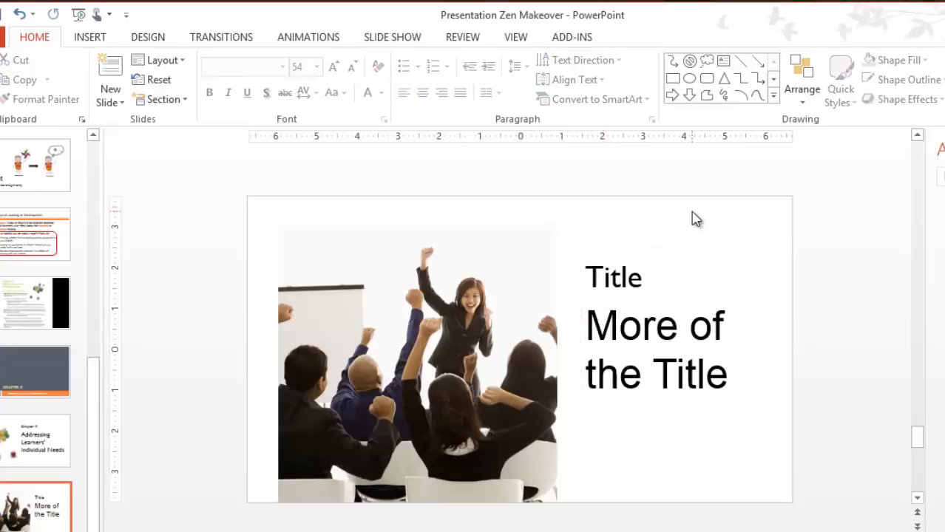
Give the photo a Fade animation on click lasting 0.25 seconds.
left_click(359, 344)
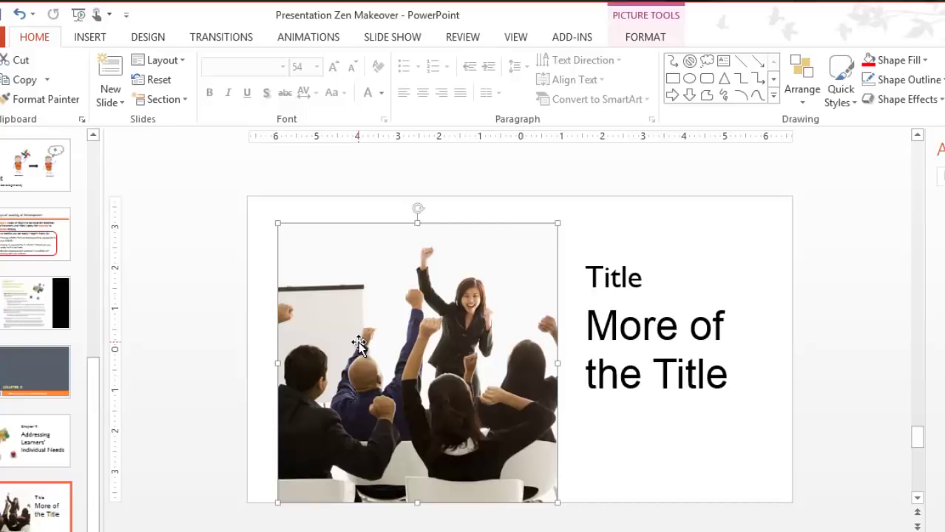
left_click(296, 41)
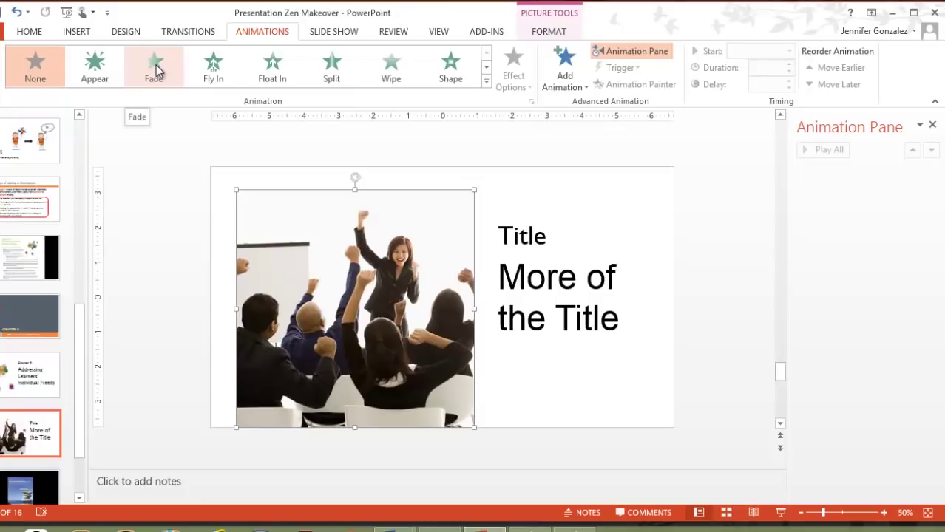
left_click(156, 67)
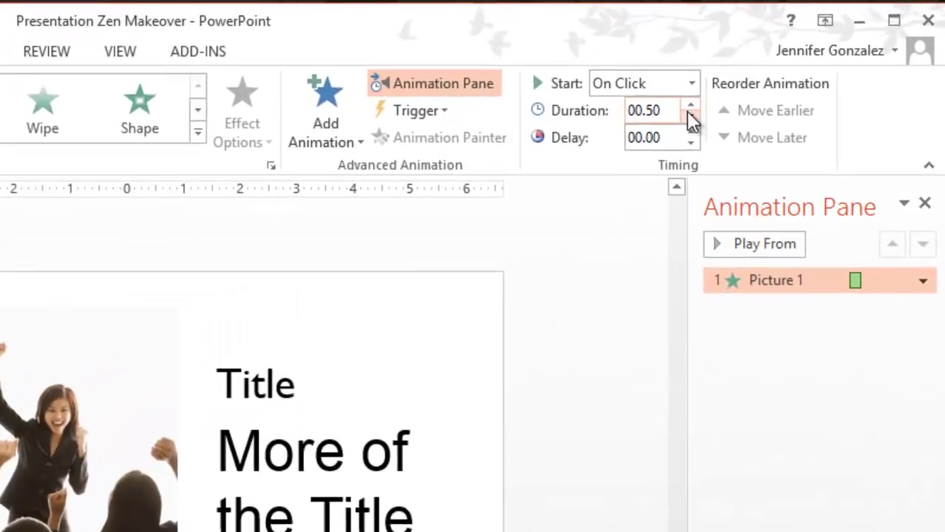
left_click(691, 117)
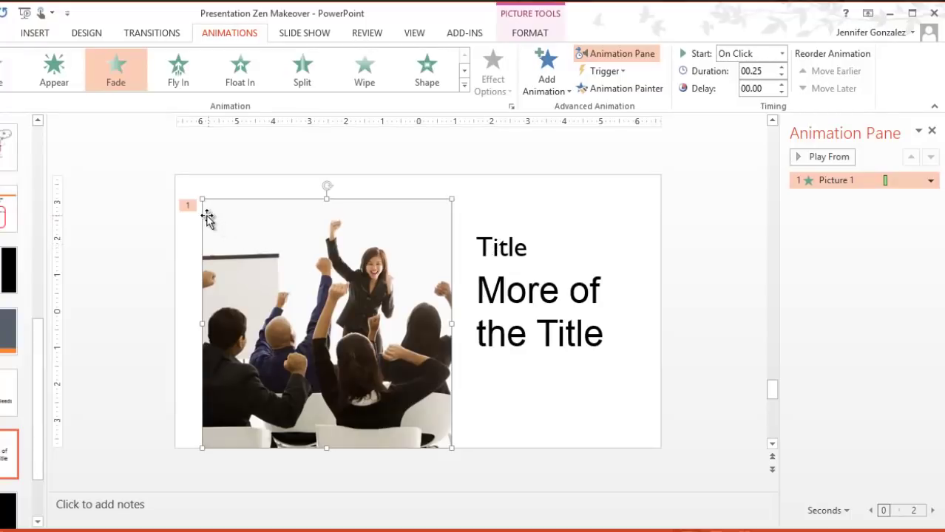
Apply Fade to 'Title' at 0.25 seconds, then to 'More of the Title'.
left_click(488, 247)
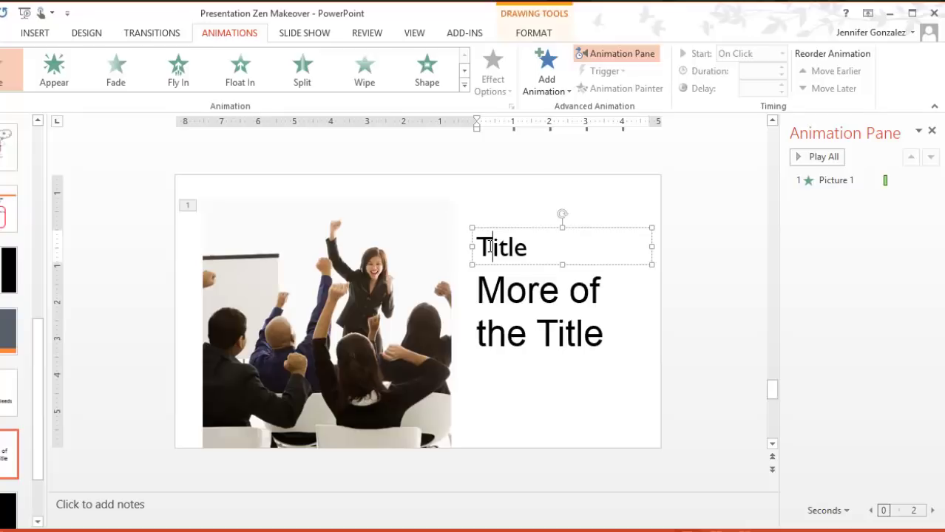
left_click(115, 70)
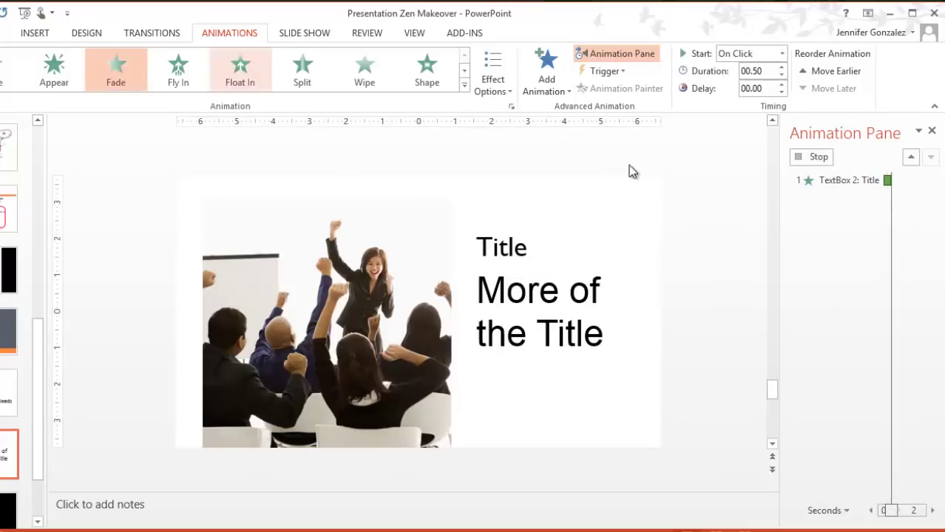
left_click(781, 74)
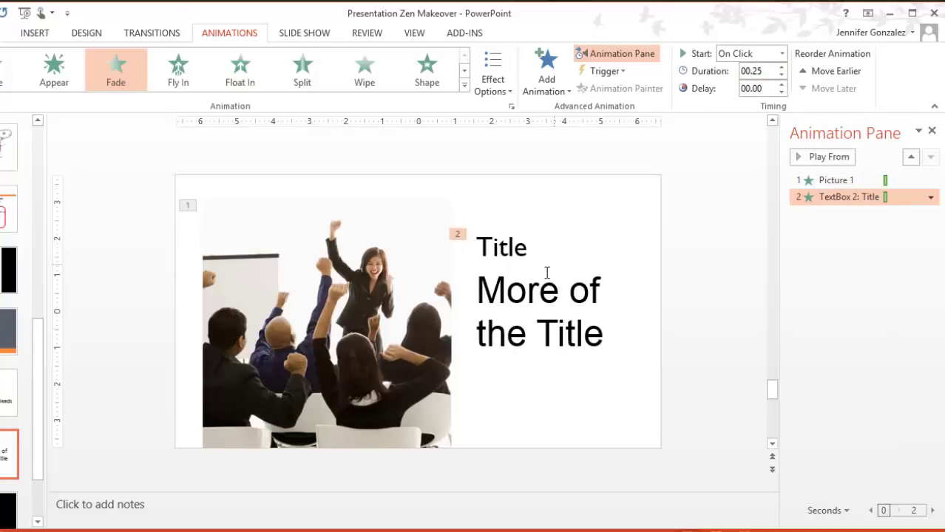
left_click(525, 290)
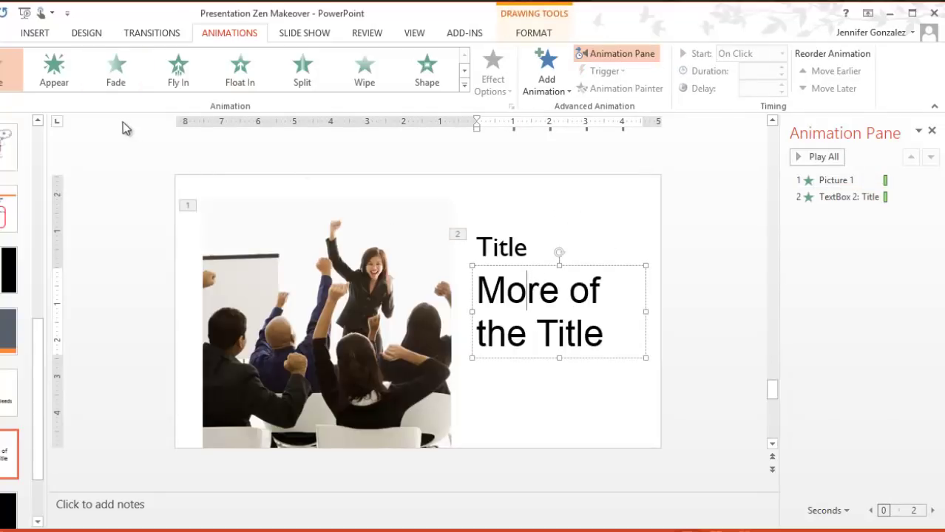
left_click(118, 71)
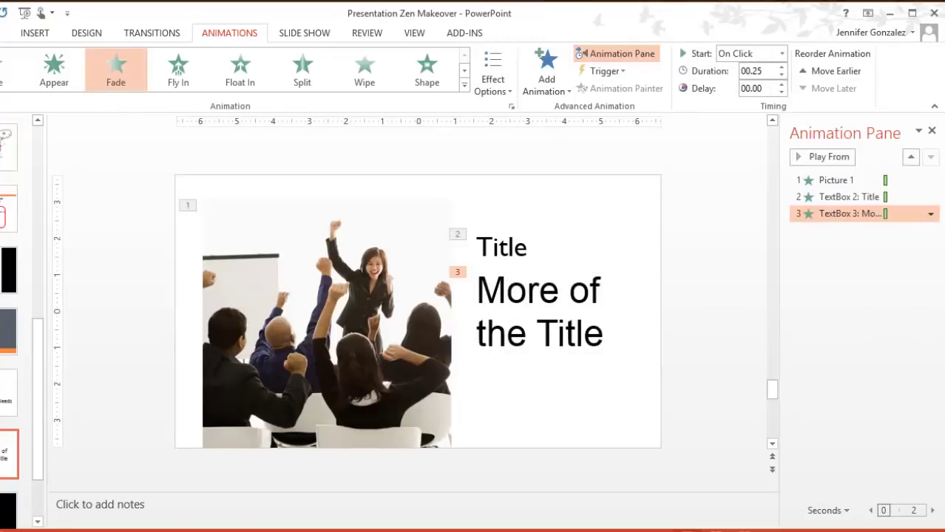
Show the Slide Show ribbon commands to prepare for presenting.
left_click(296, 35)
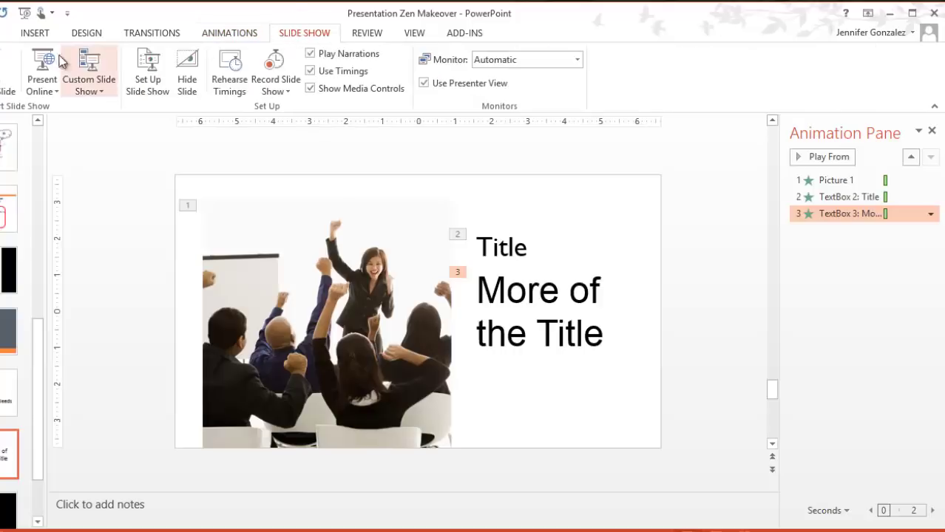